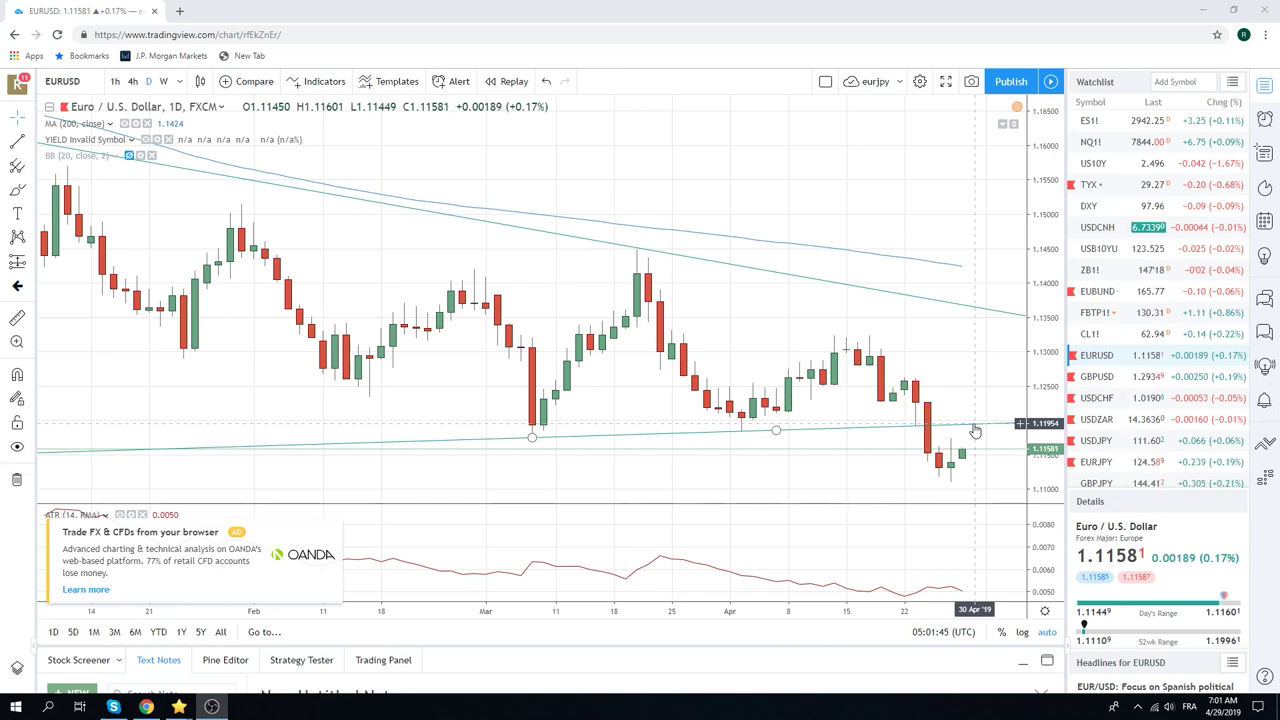
Step: Load the USDCHF daily chart from the watchlist
click(1100, 398)
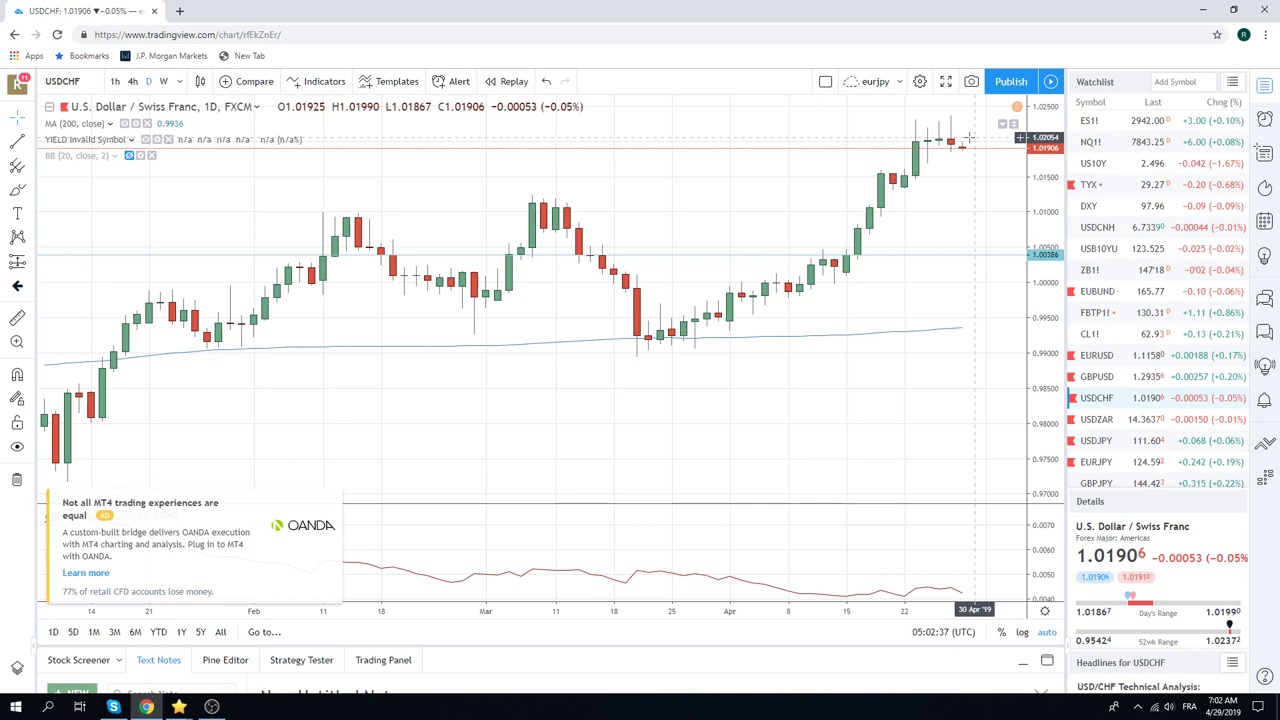
Step: Open the Light Crude Oil Futures (CL1!) daily chart from the watchlist
click(1091, 336)
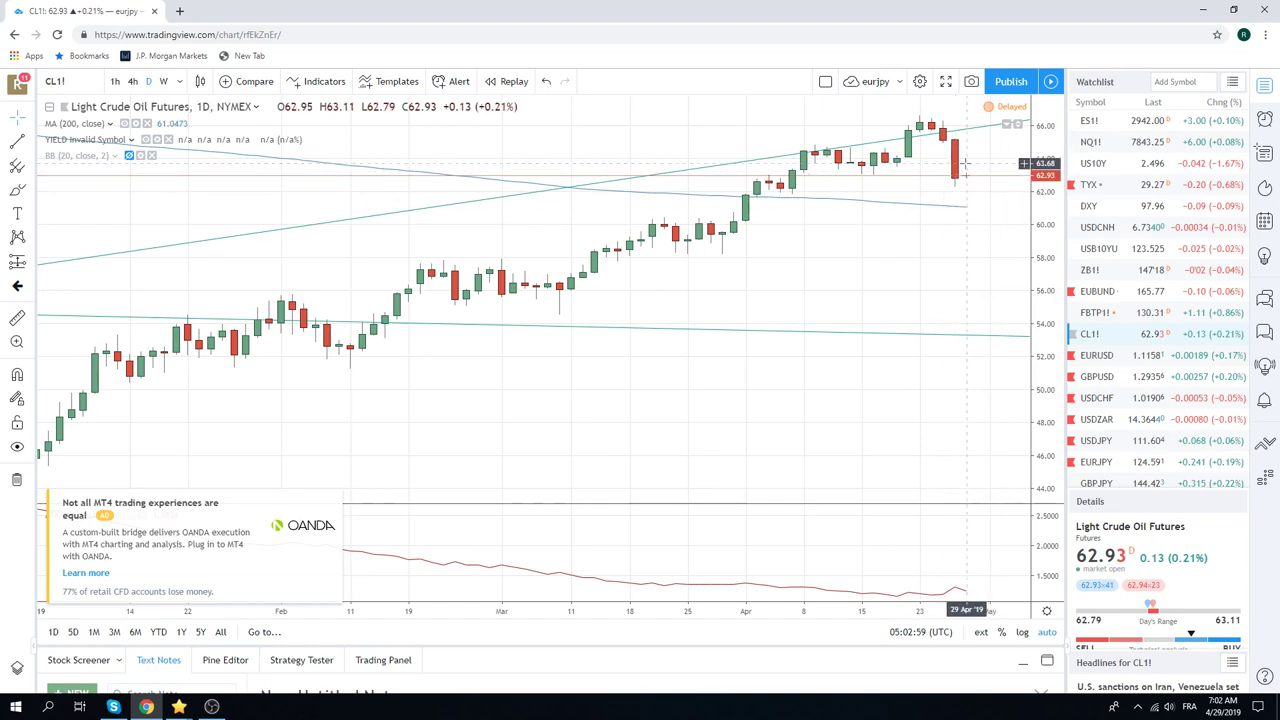
Step: Load the NASDAQ 100 E-mini futures (NQ1!) chart from the watchlist
click(1100, 146)
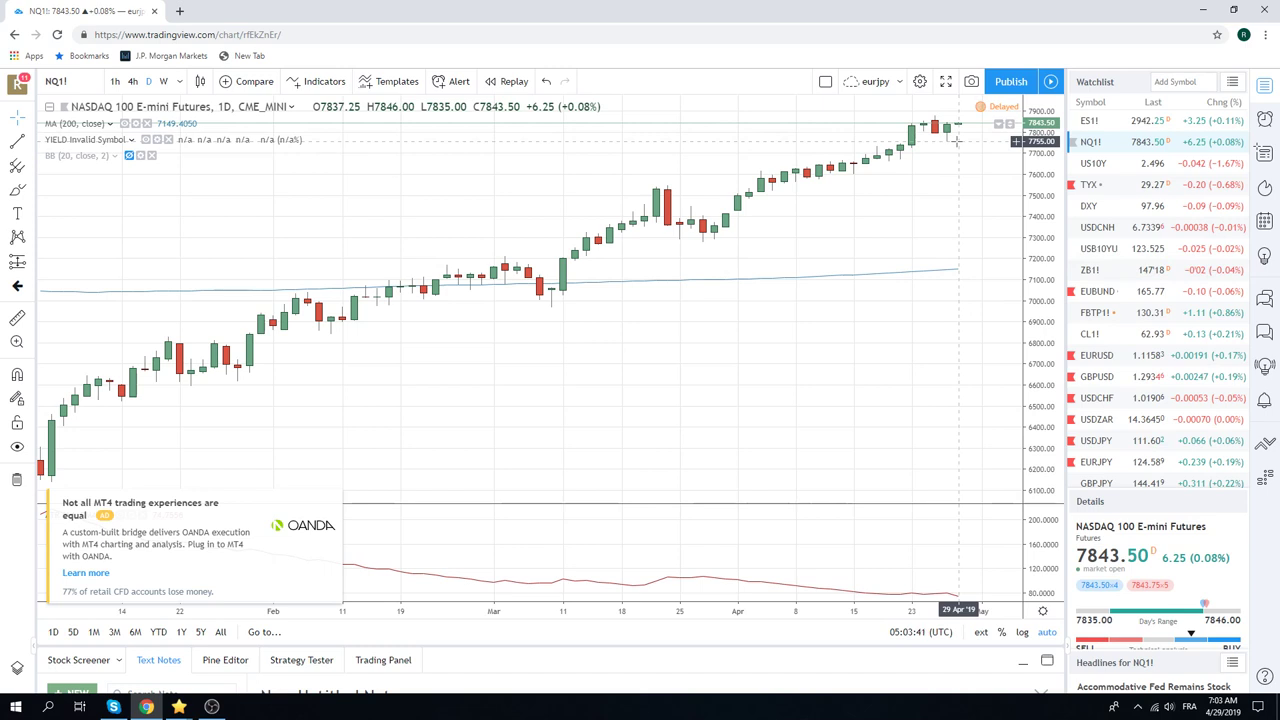
Step: Open the S&P 500 futures (ES1!) chart and set it to 1-hour candles
click(1118, 121)
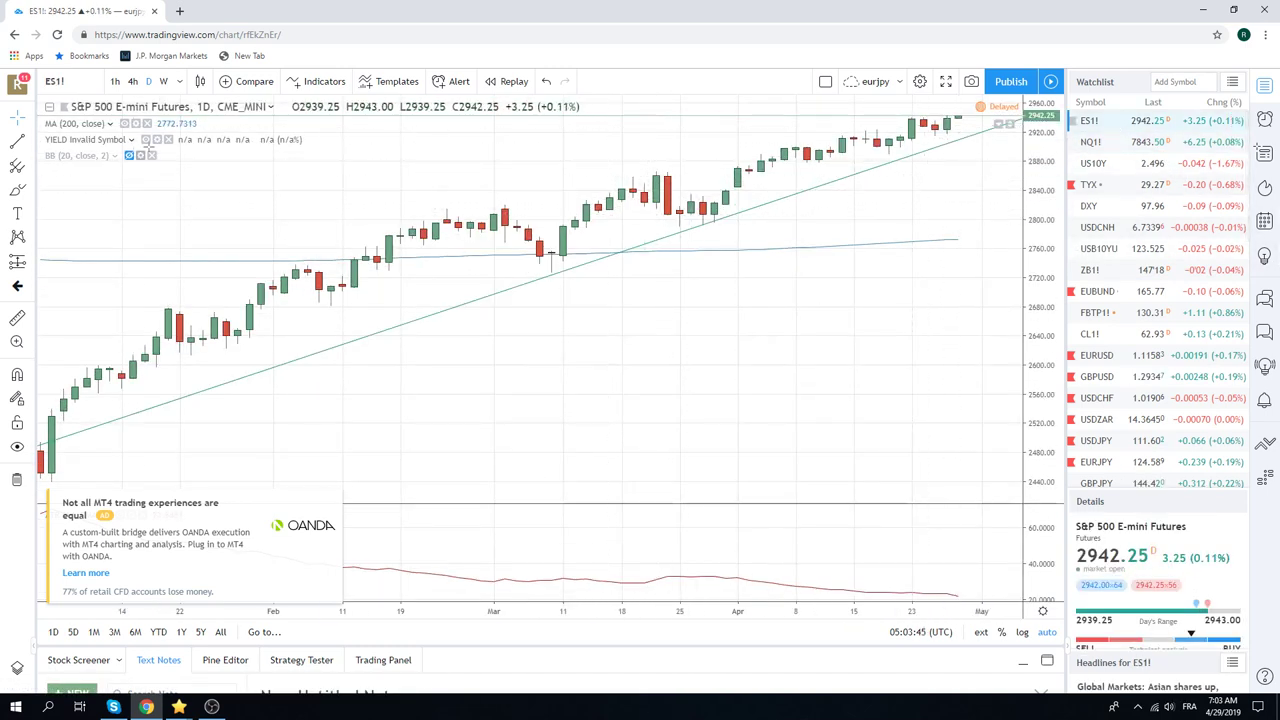
click(116, 83)
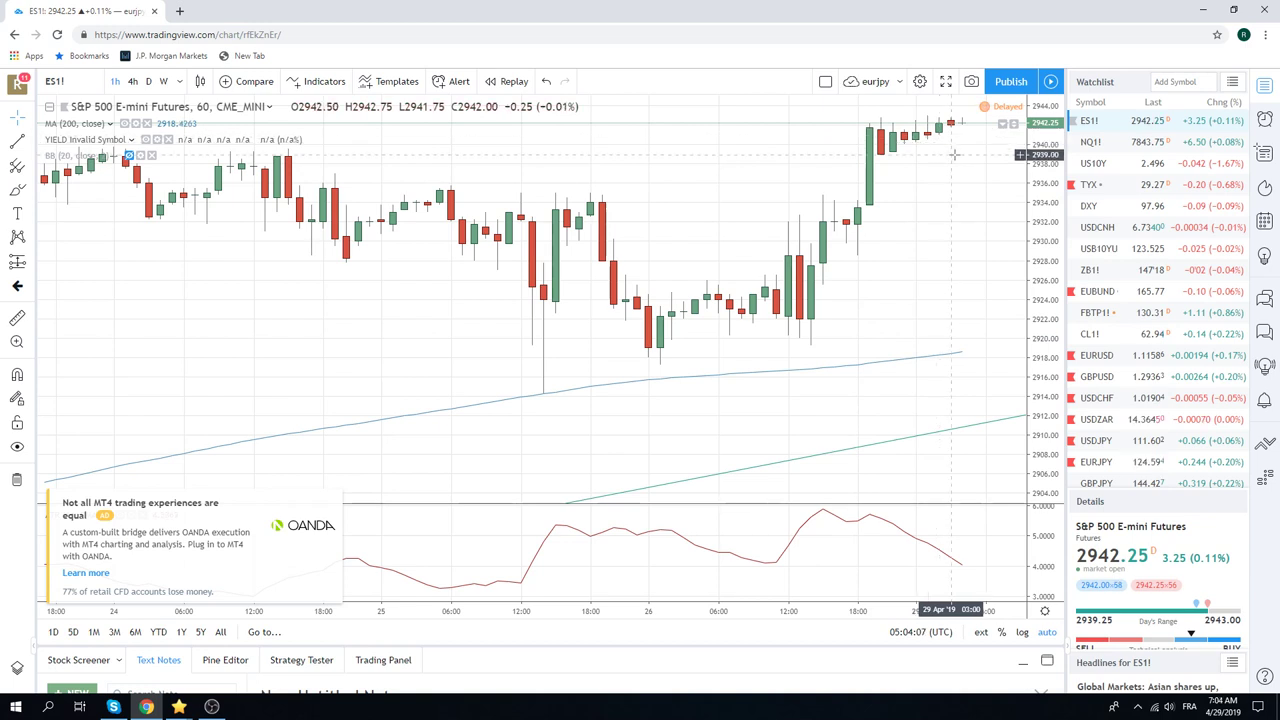
Step: Zoom the ES1! hourly chart to examine the rebound from 2920 to near 2942
scroll(954, 155, down, 6)
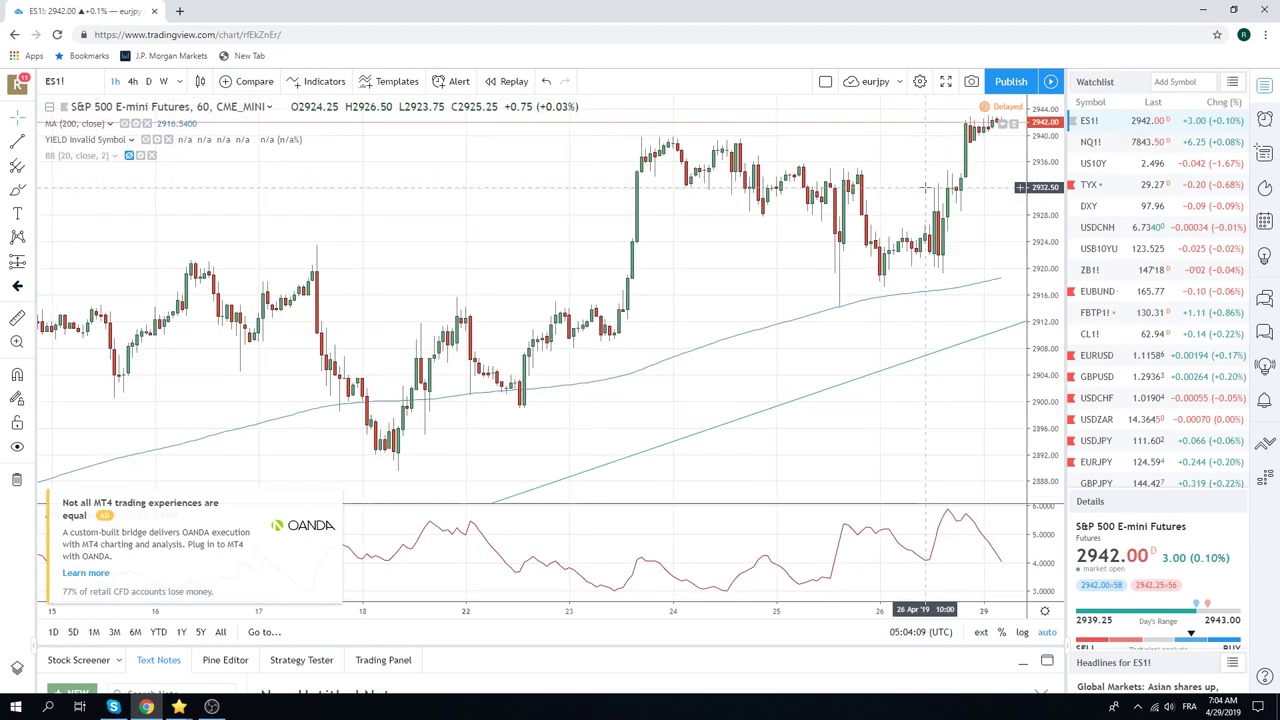
scroll(925, 187, up, 2)
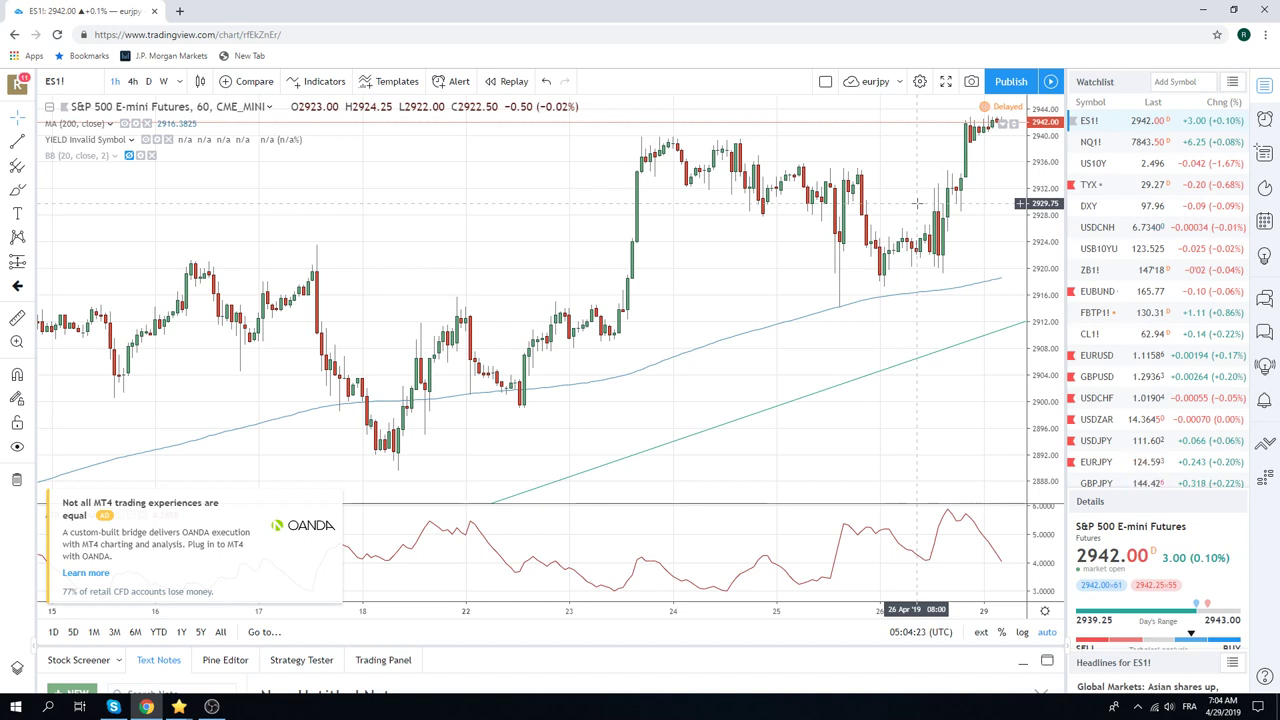
scroll(855, 214, up, 5)
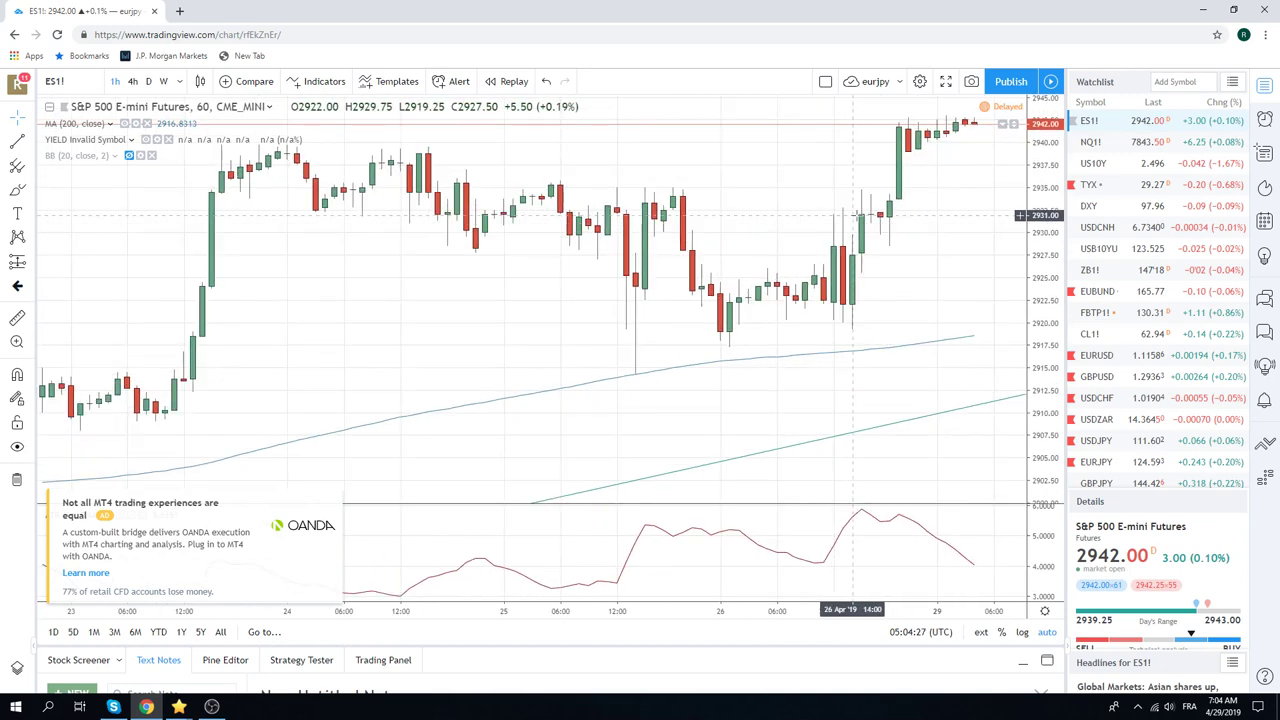
scroll(855, 214, down, 2)
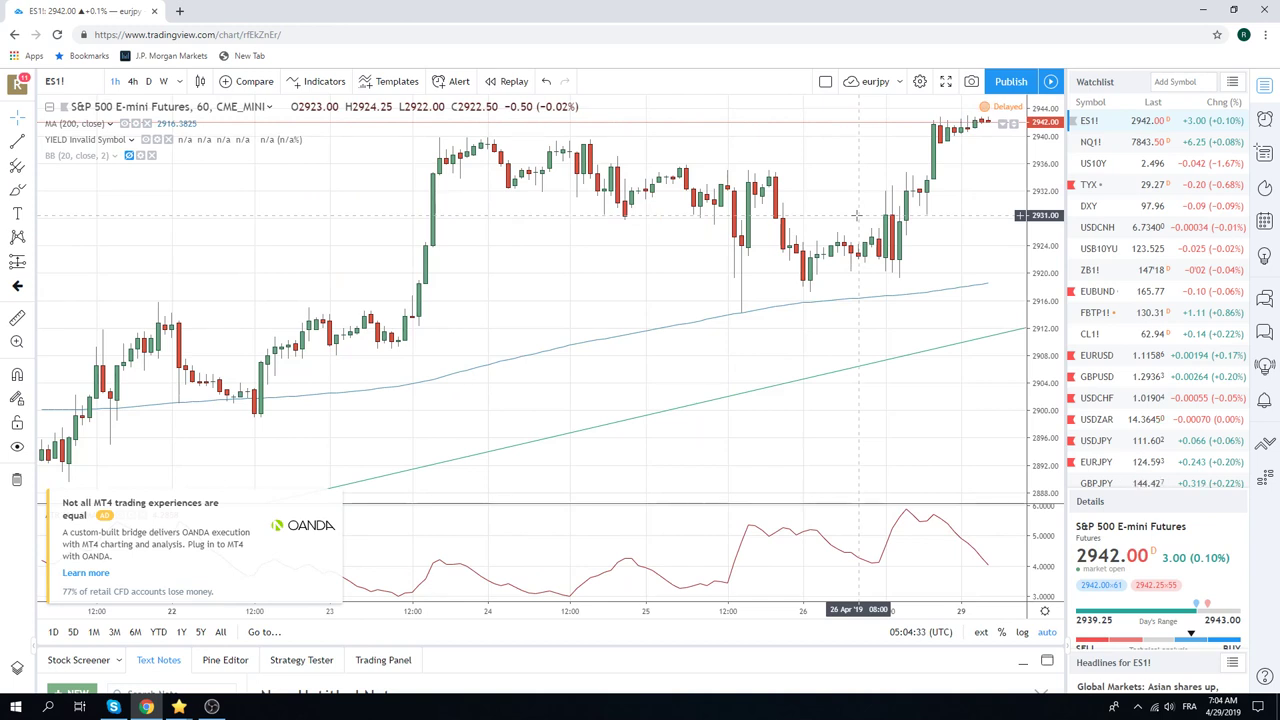
Step: Open USDJPY and compare its converging trendlines on weekly and daily candles, ending on weekly
click(1106, 441)
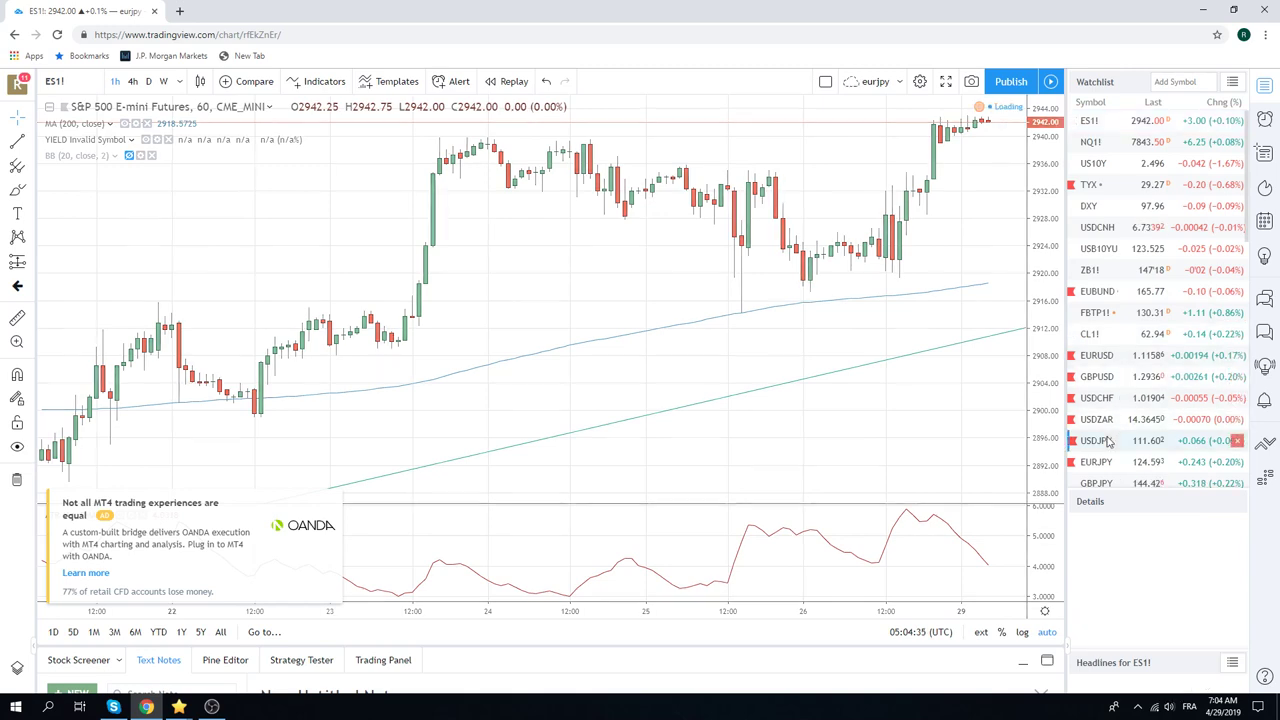
click(163, 81)
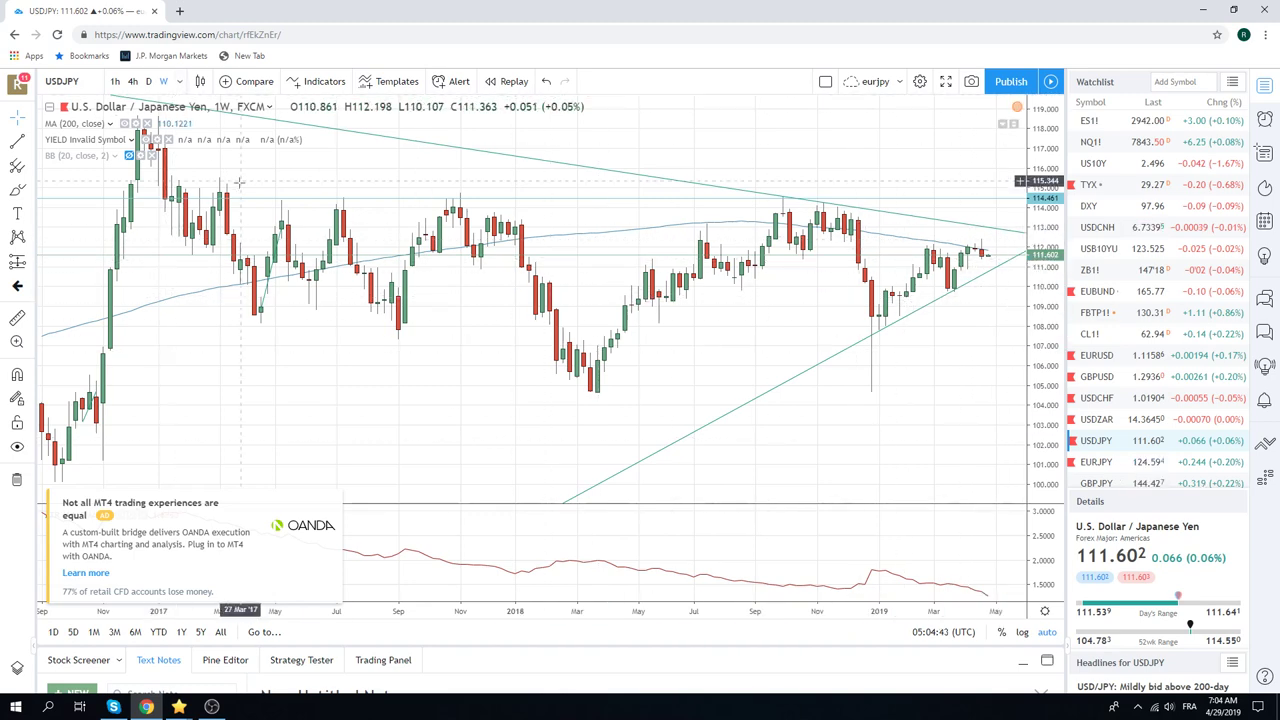
scroll(628, 293, up, 2)
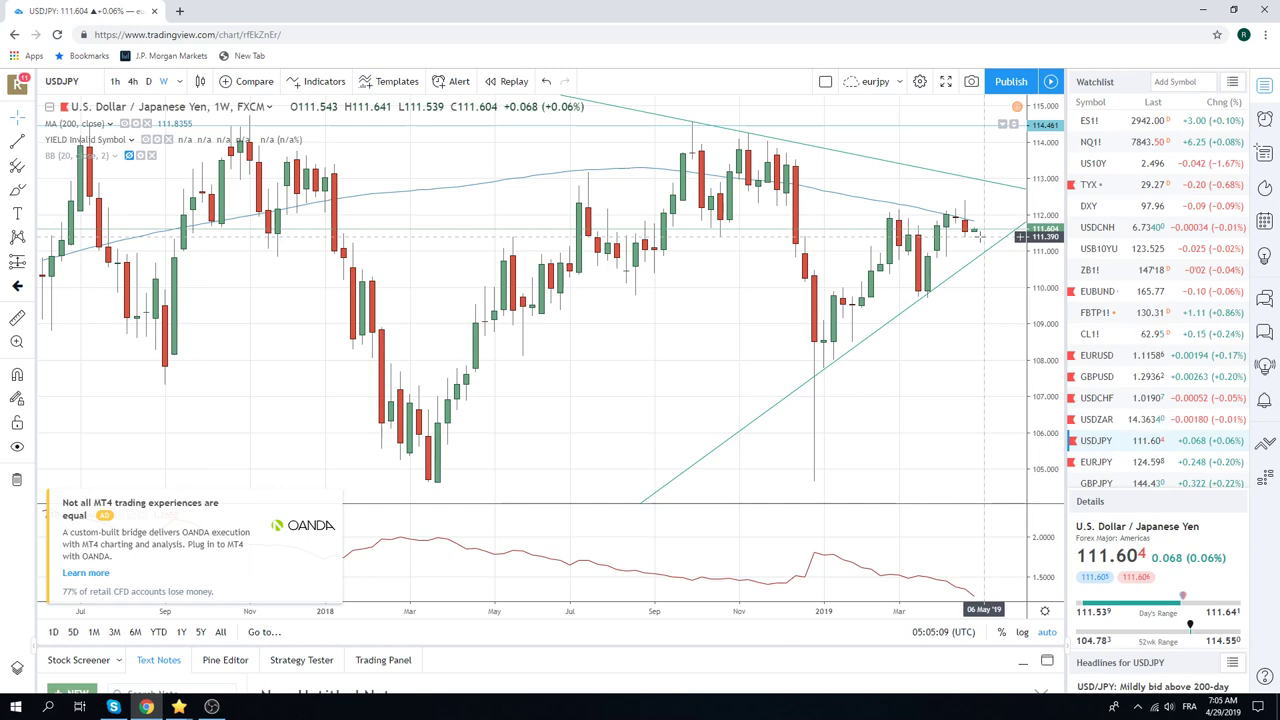
click(148, 81)
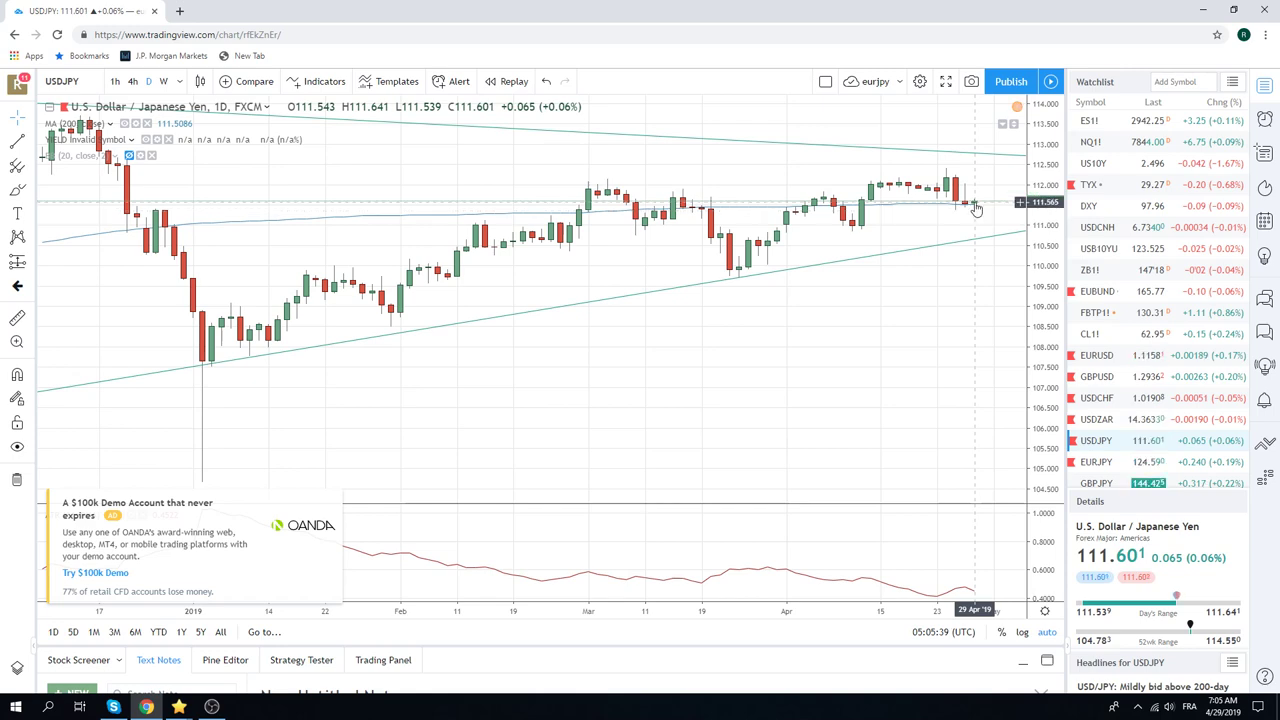
click(165, 86)
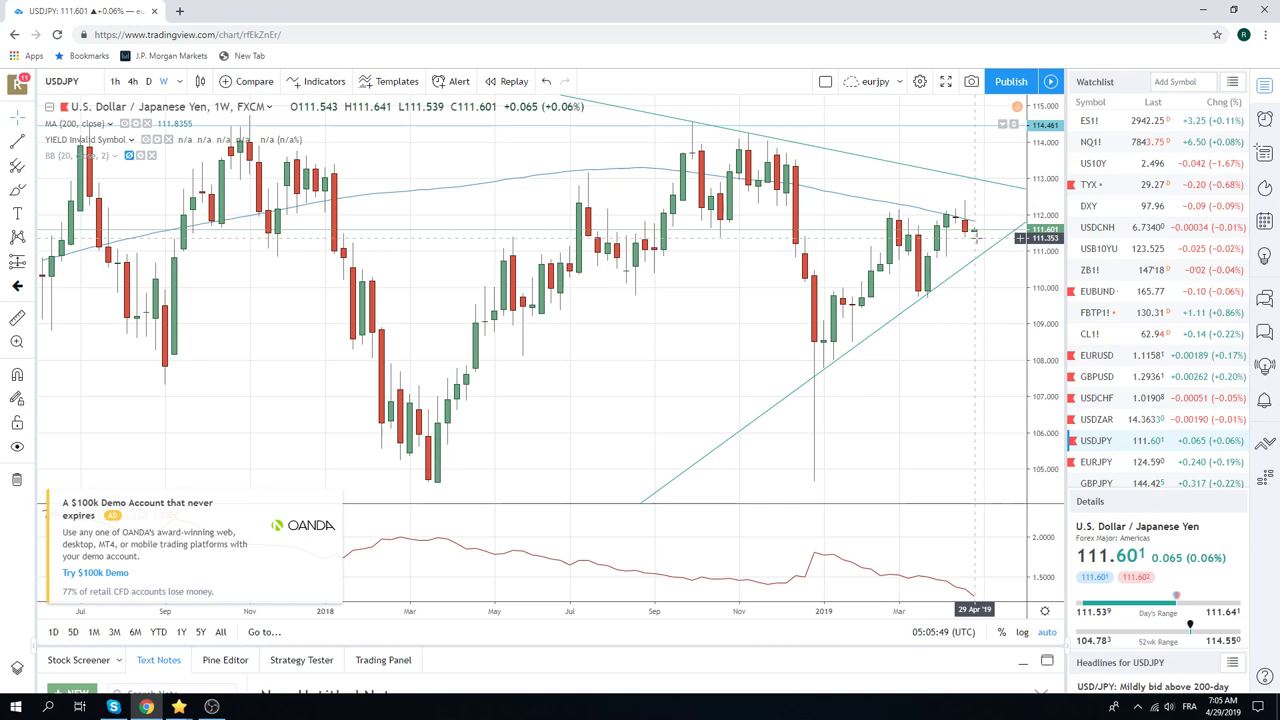
Step: Open EURJPY, set the 1D interval, and zoom out to show trendlines since 2017
click(1100, 463)
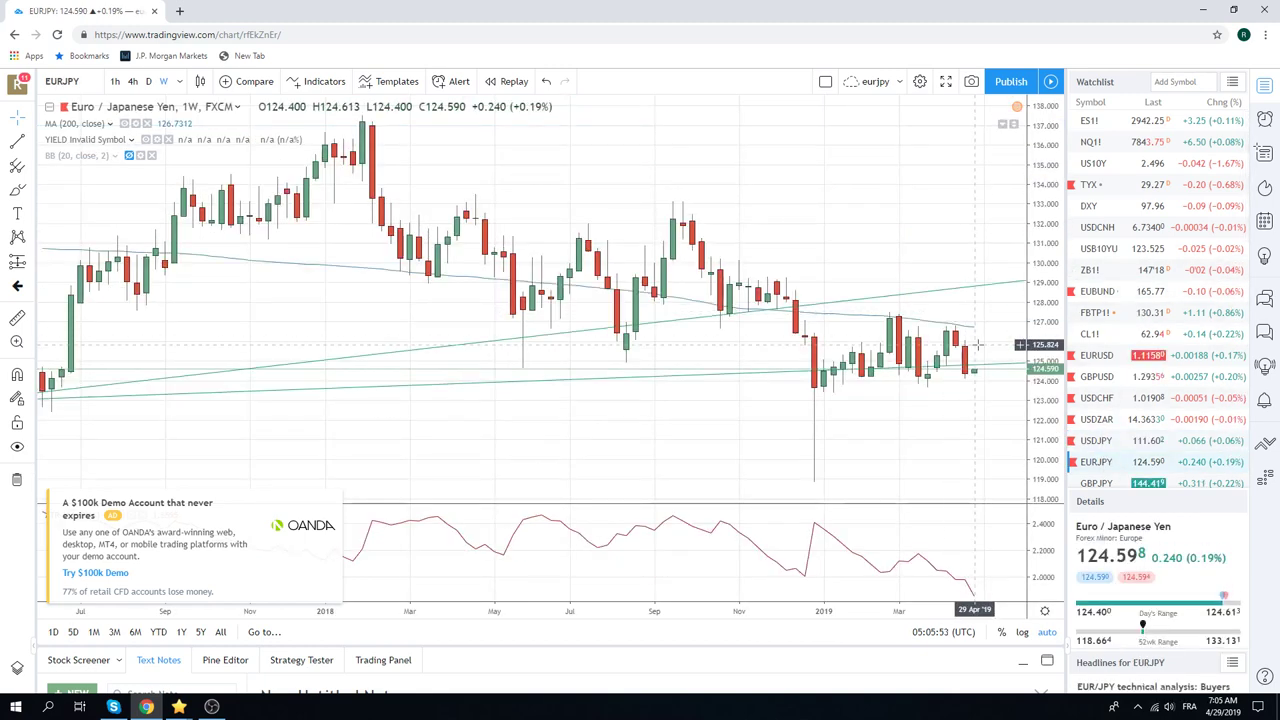
key(d)
key(Return)
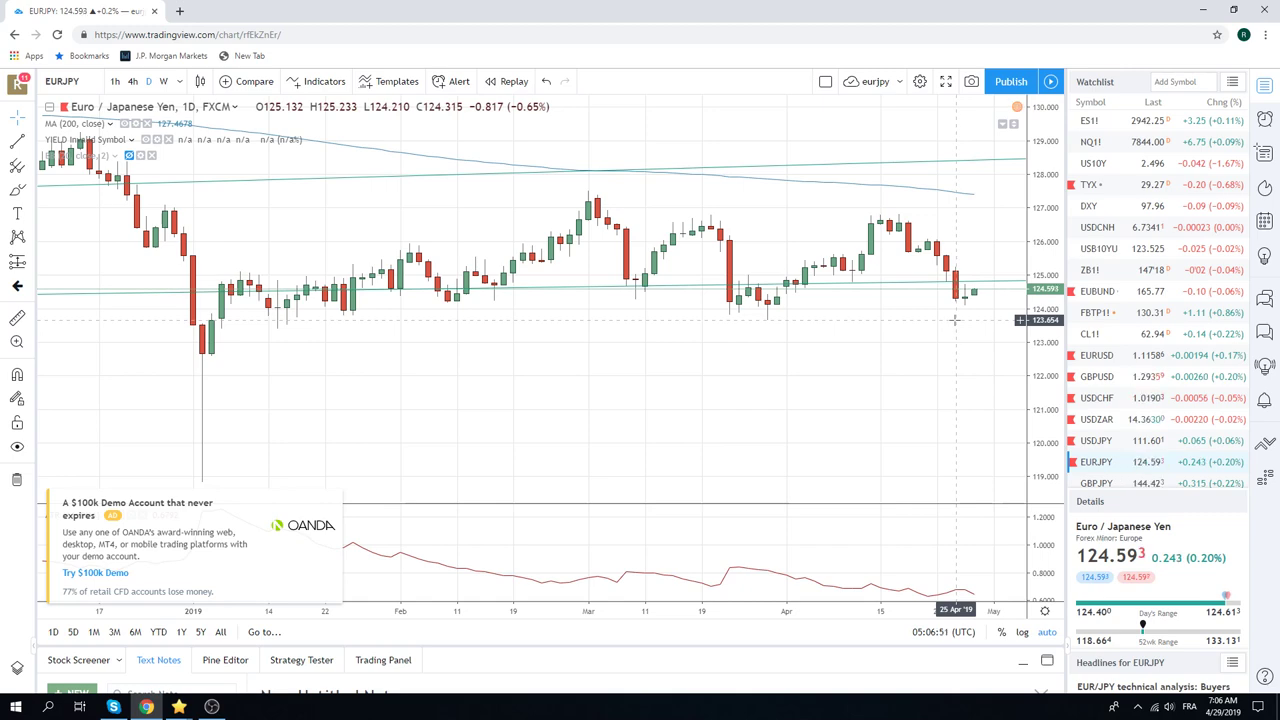
scroll(954, 320, down, 3)
scroll(952, 322, down, 2)
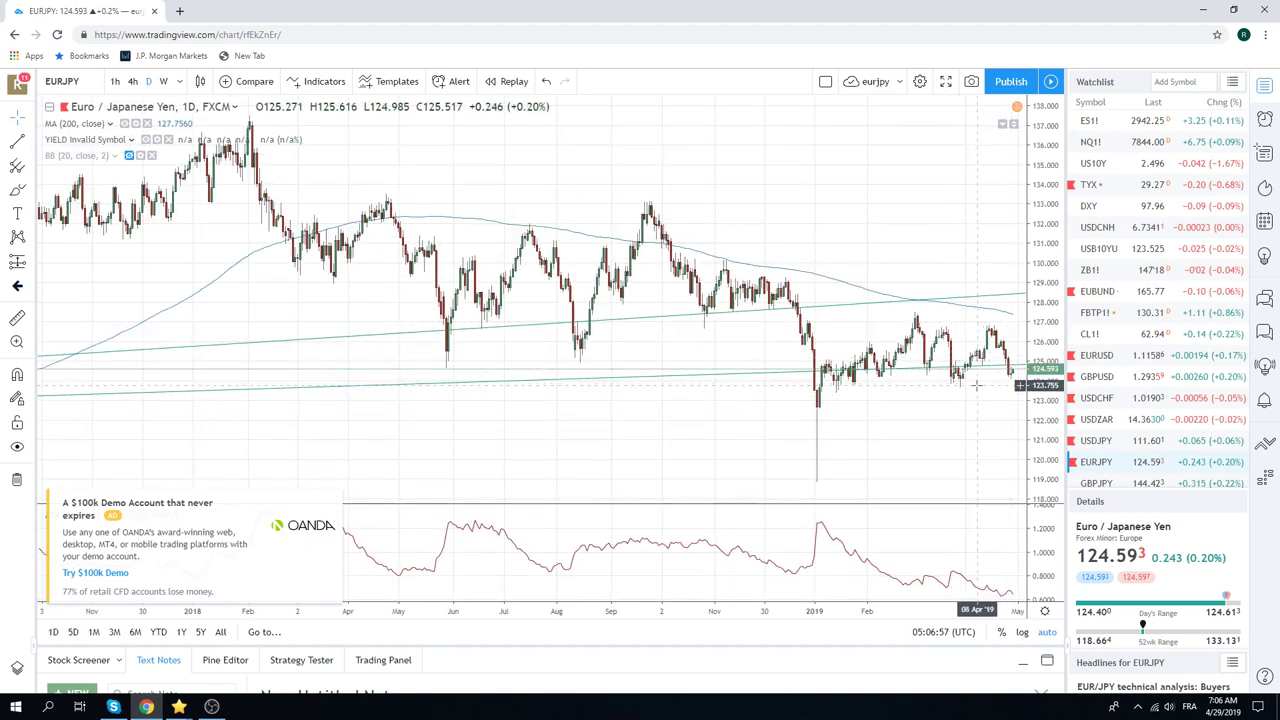
scroll(1130, 372, down, 1)
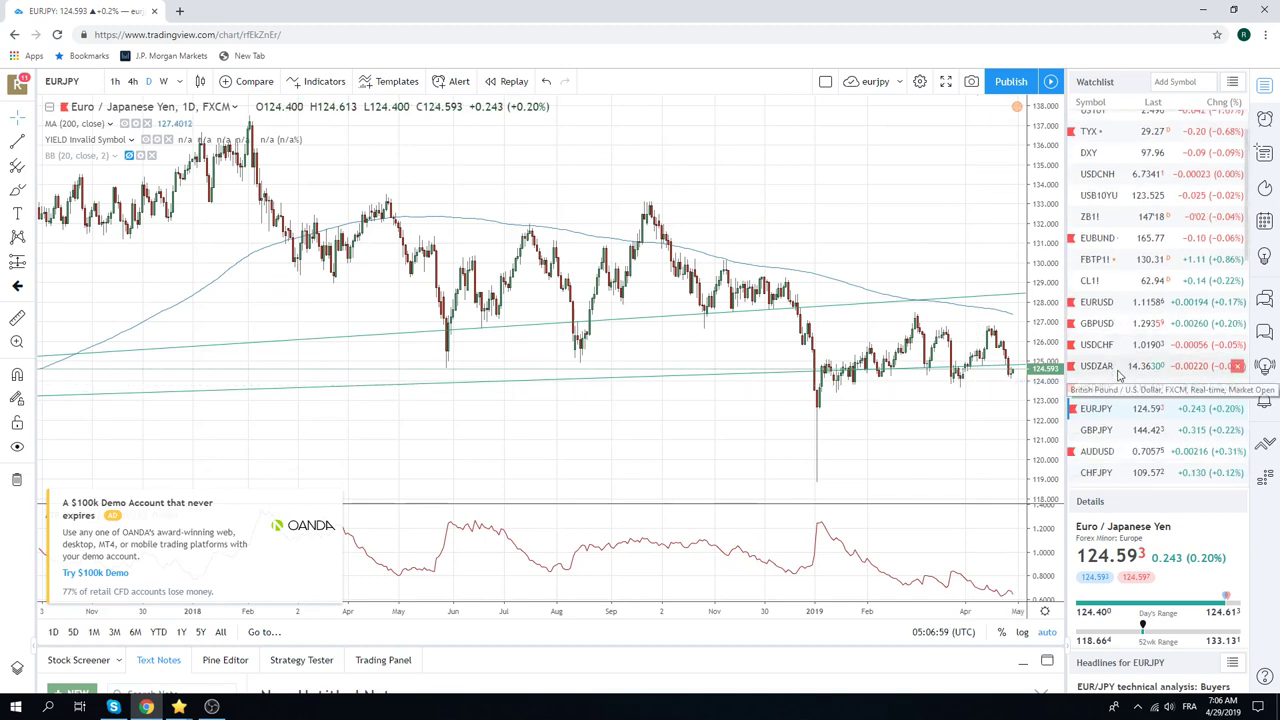
click(1130, 430)
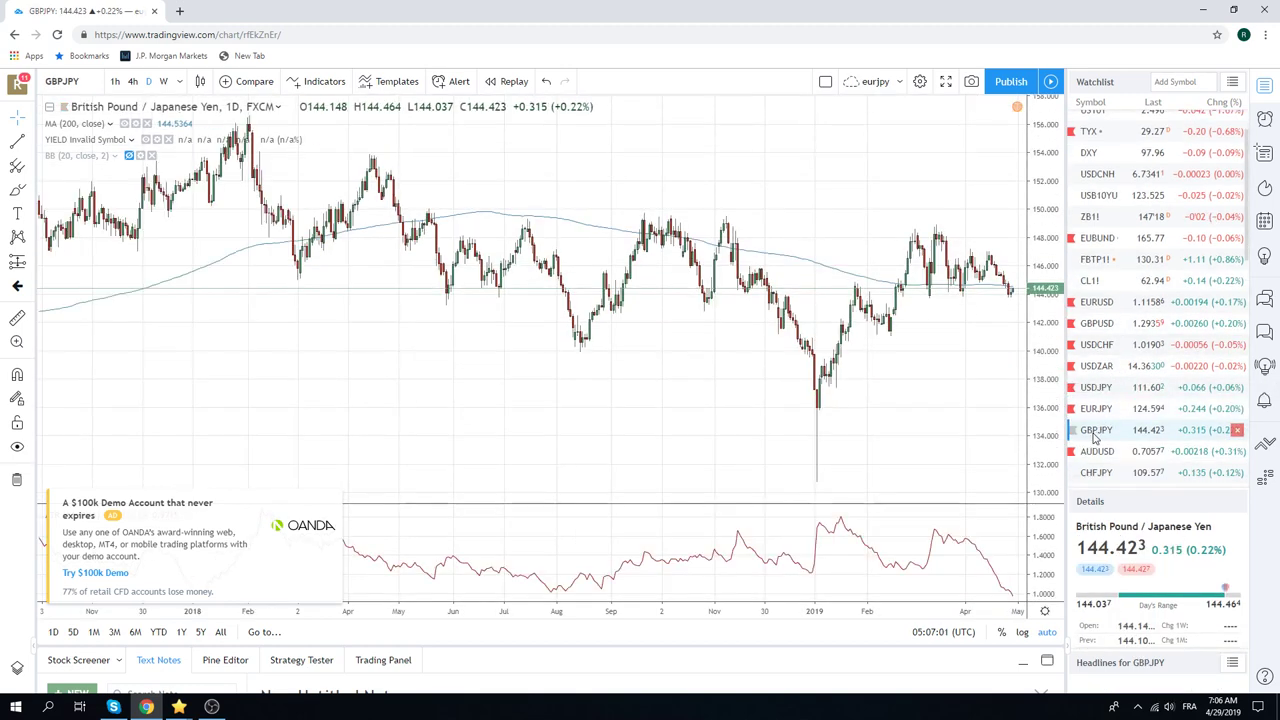
scroll(894, 346, up, 5)
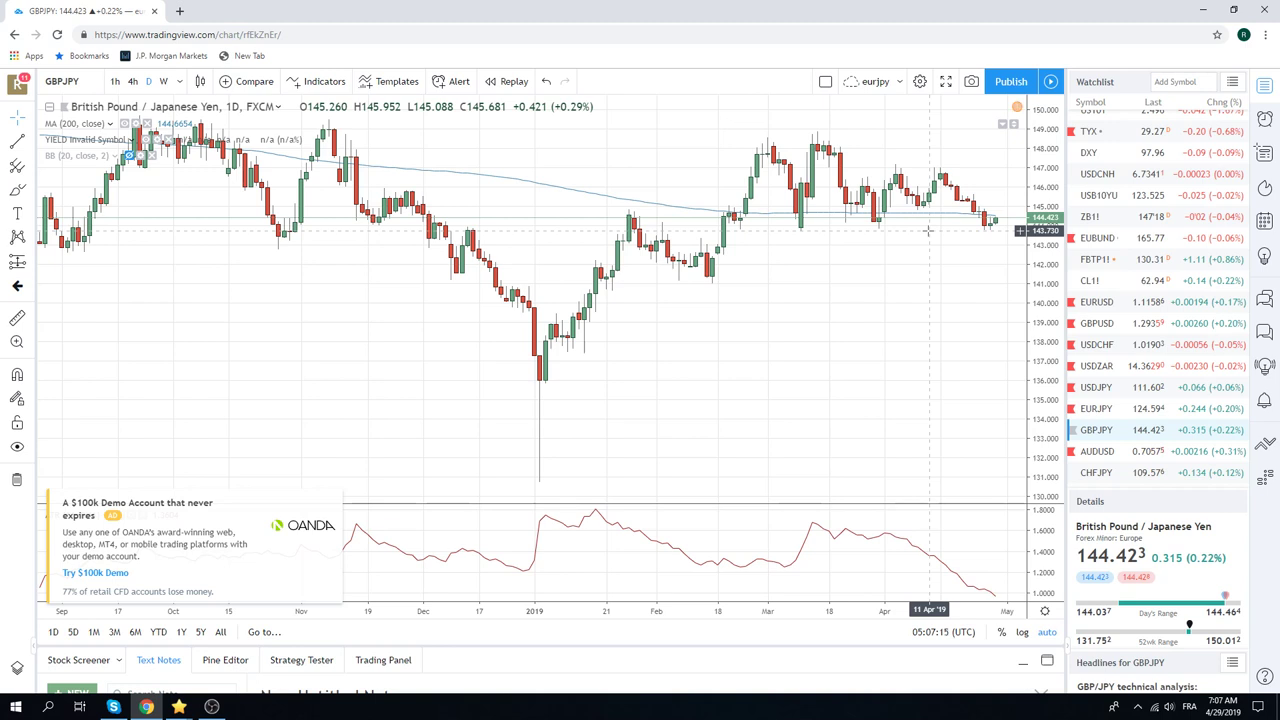
scroll(1108, 287, down, 1)
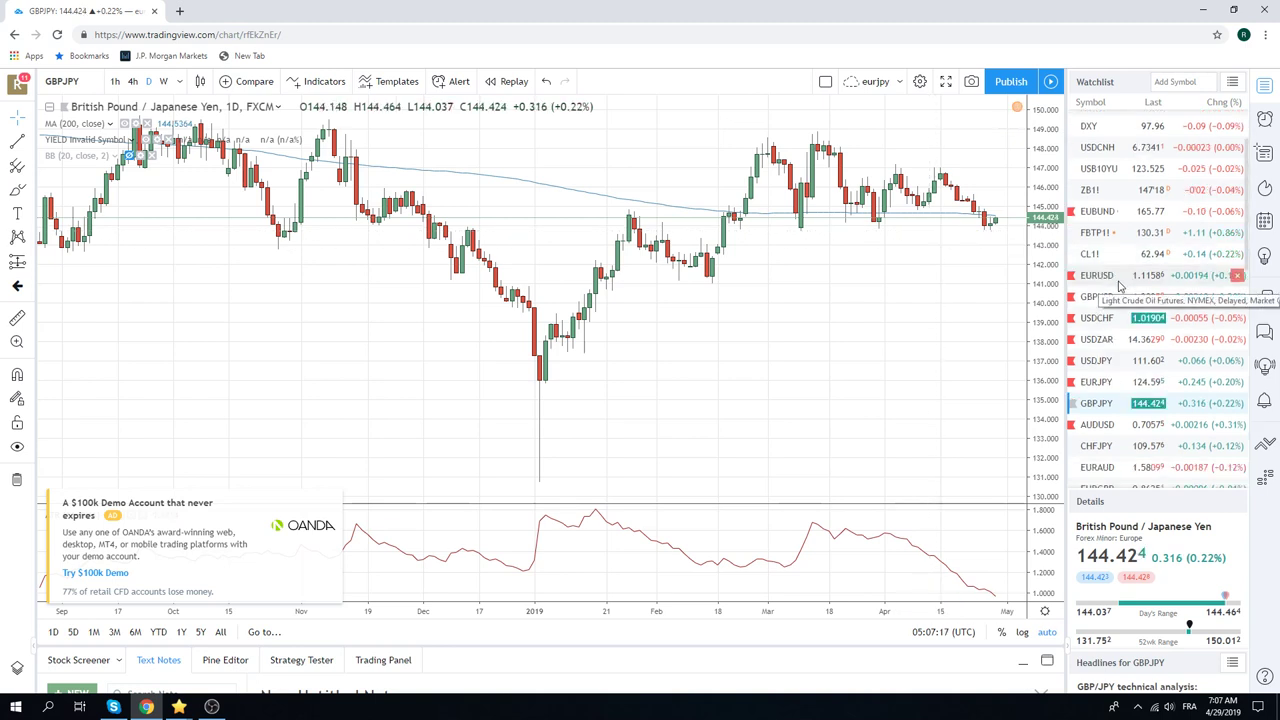
Step: Look over the AUDUSD daily chart, then scroll the watchlist and load USDCAD
click(1097, 424)
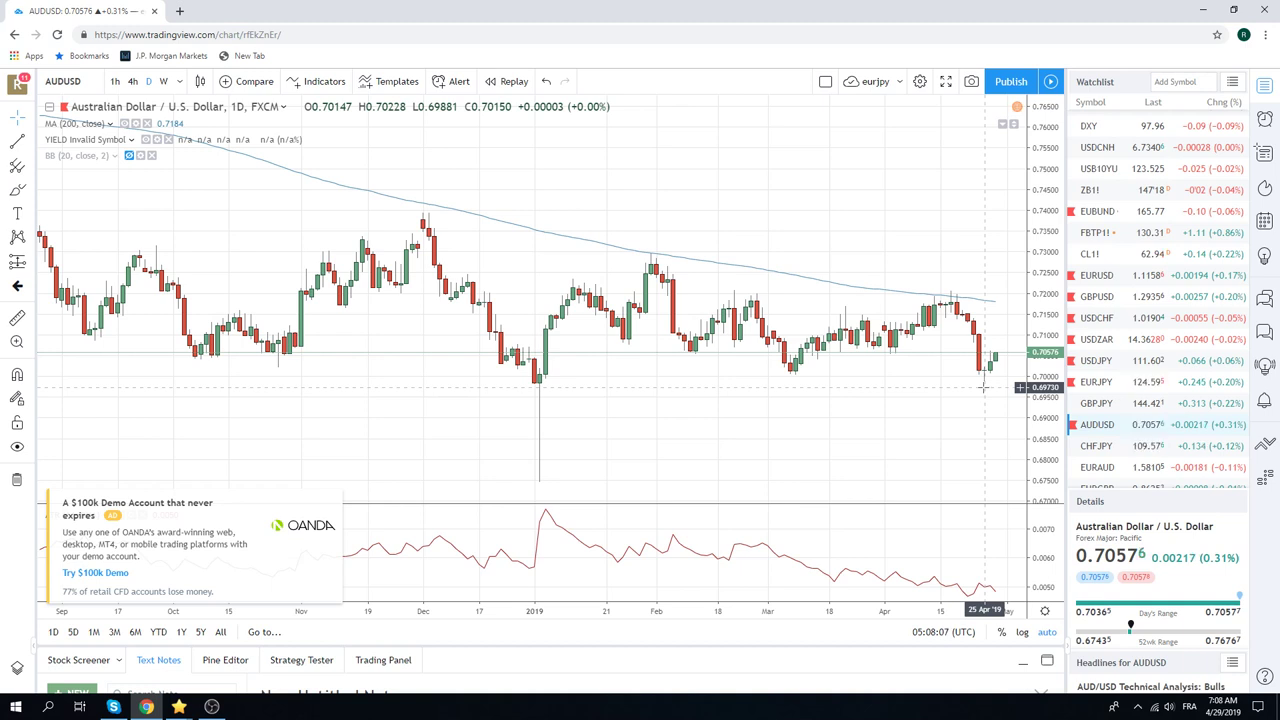
scroll(1147, 395, down, 1)
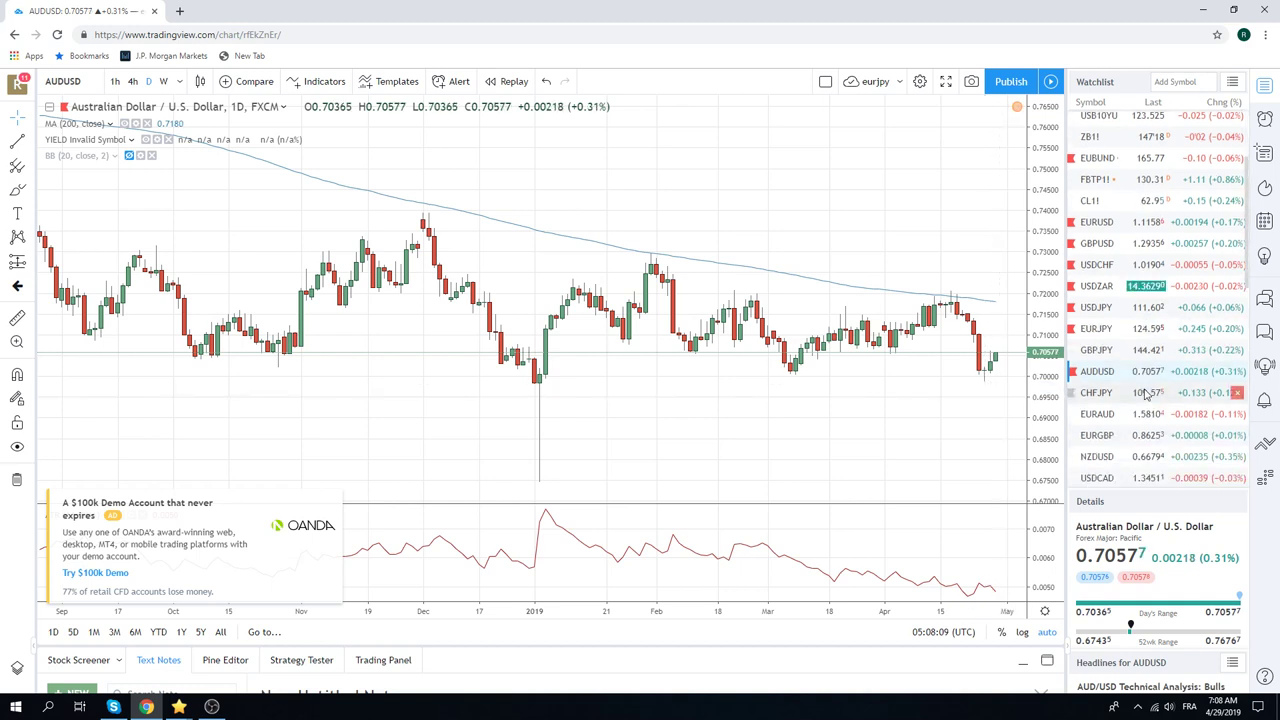
scroll(1140, 370, down, 1)
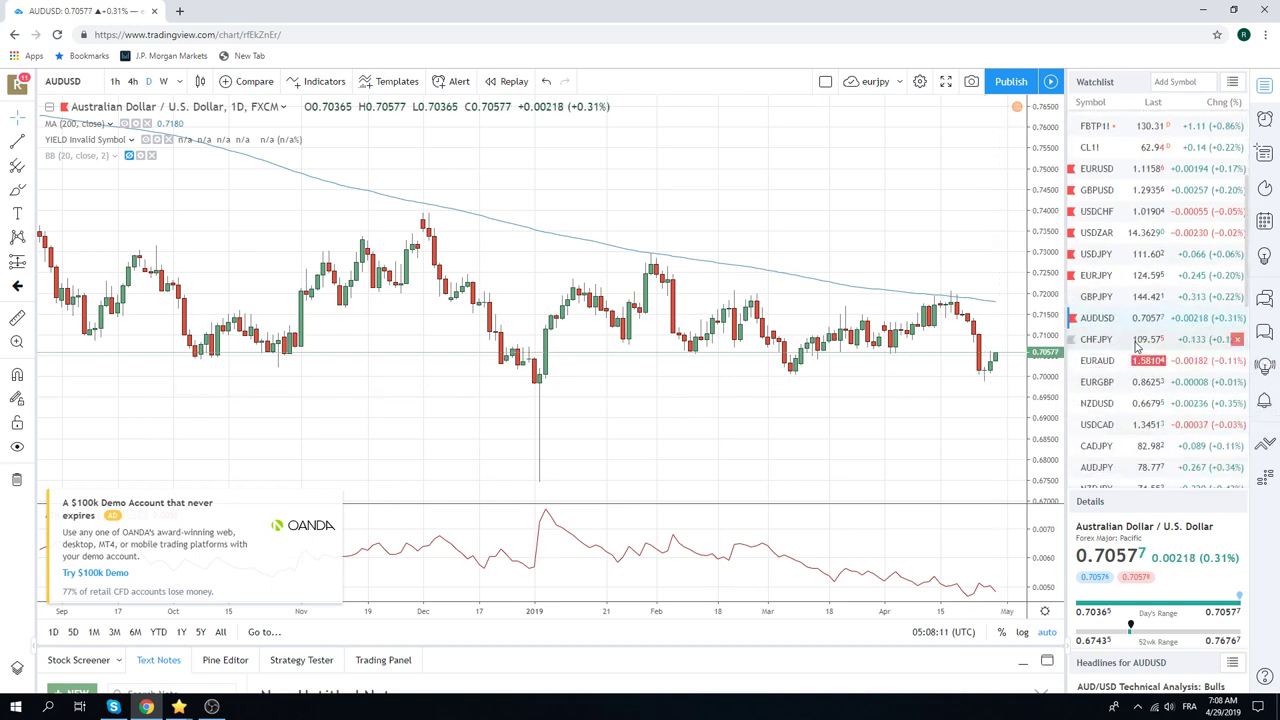
click(1100, 425)
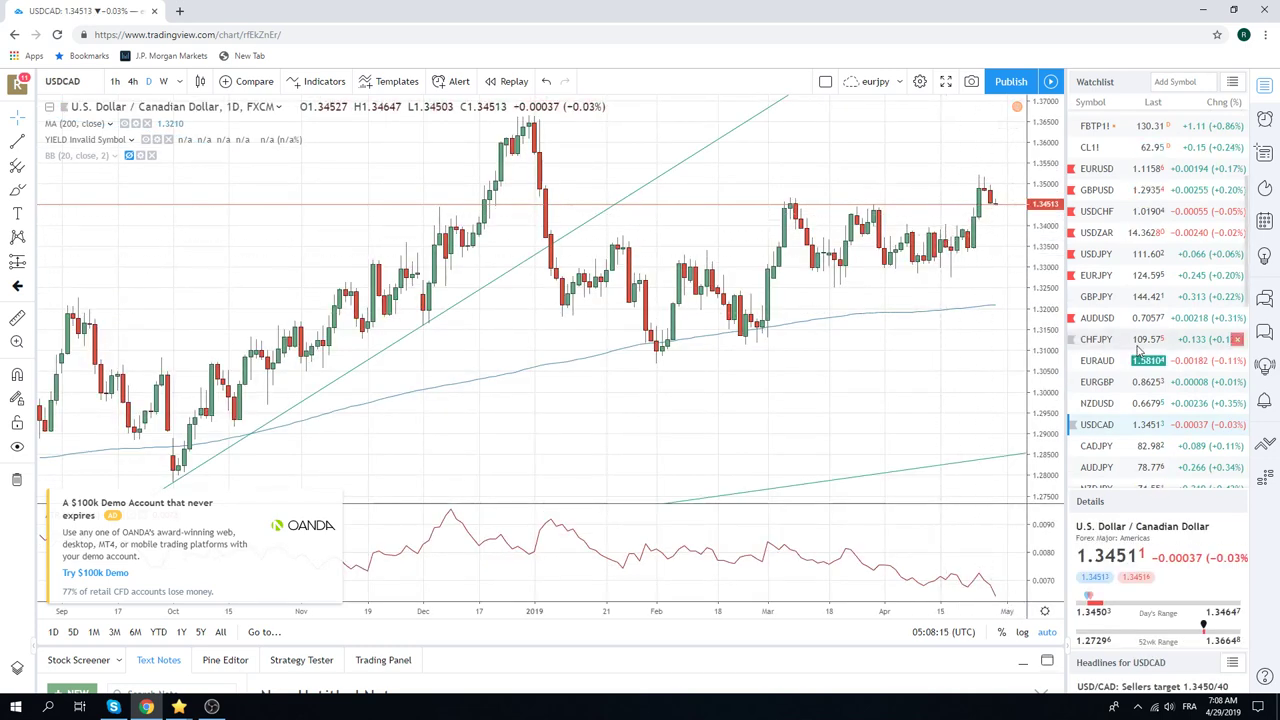
scroll(1130, 325, down, 2)
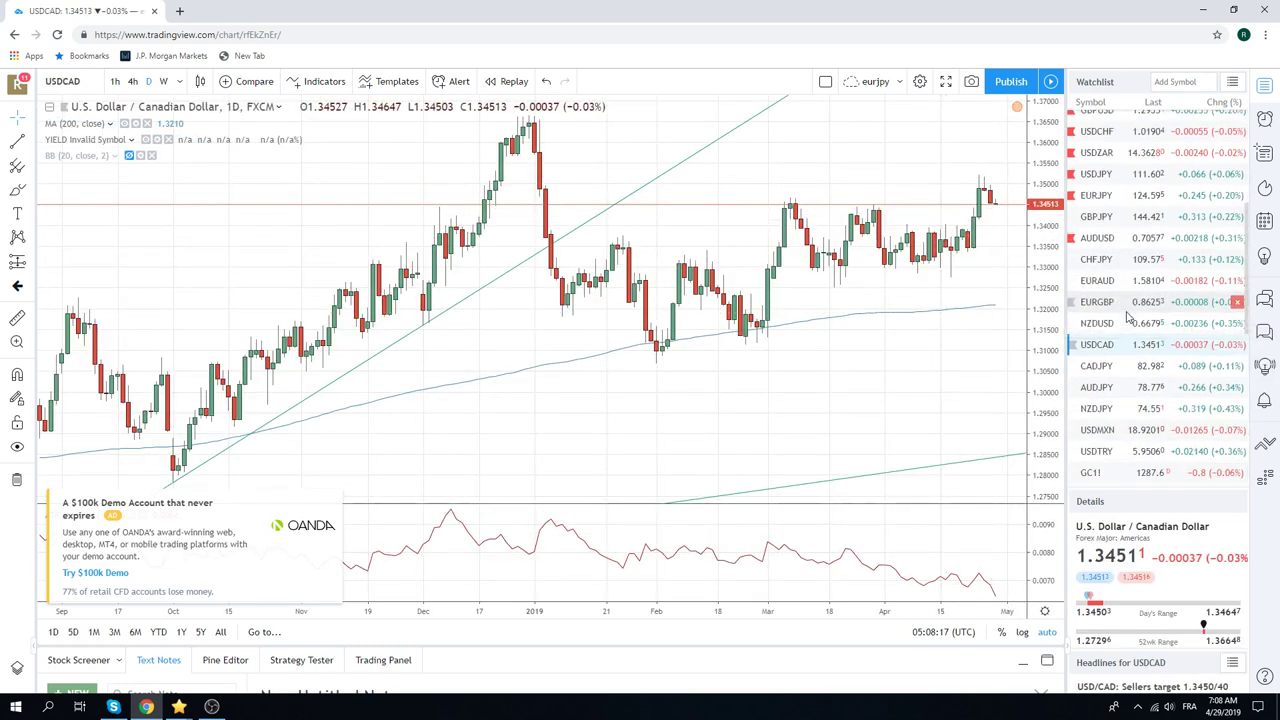
scroll(1130, 330, up, 3)
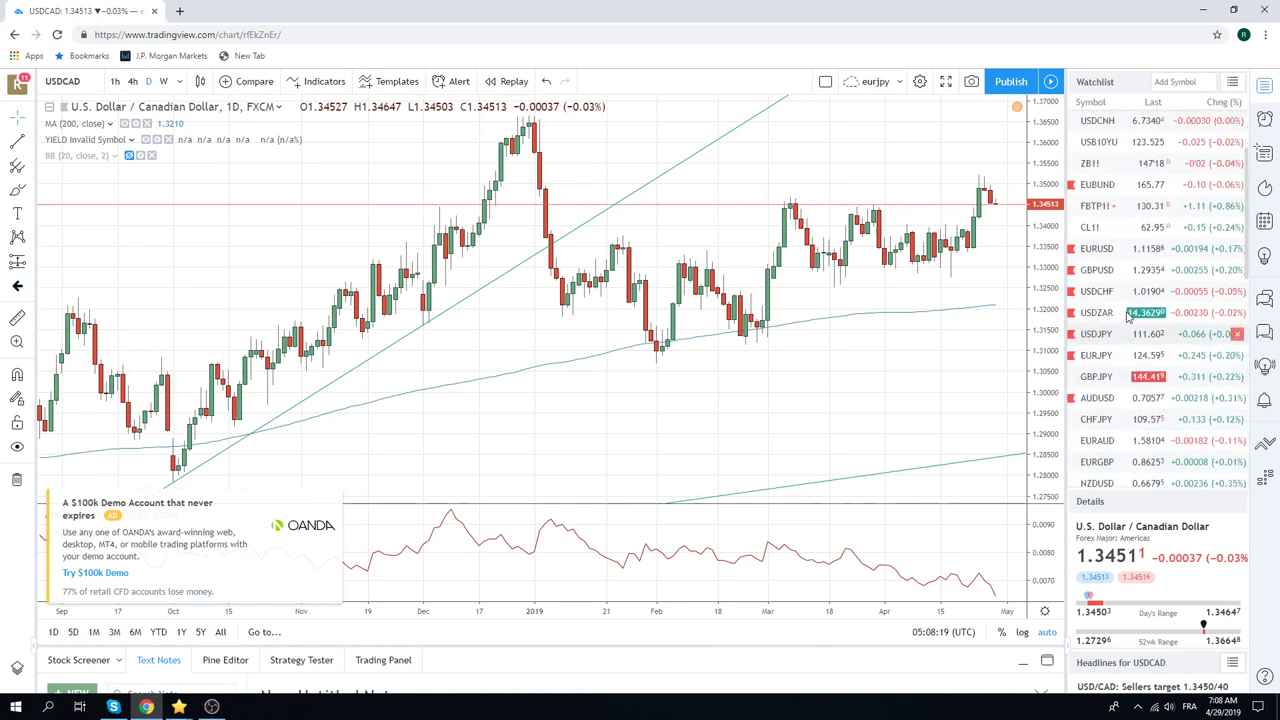
scroll(1133, 385, up, 1)
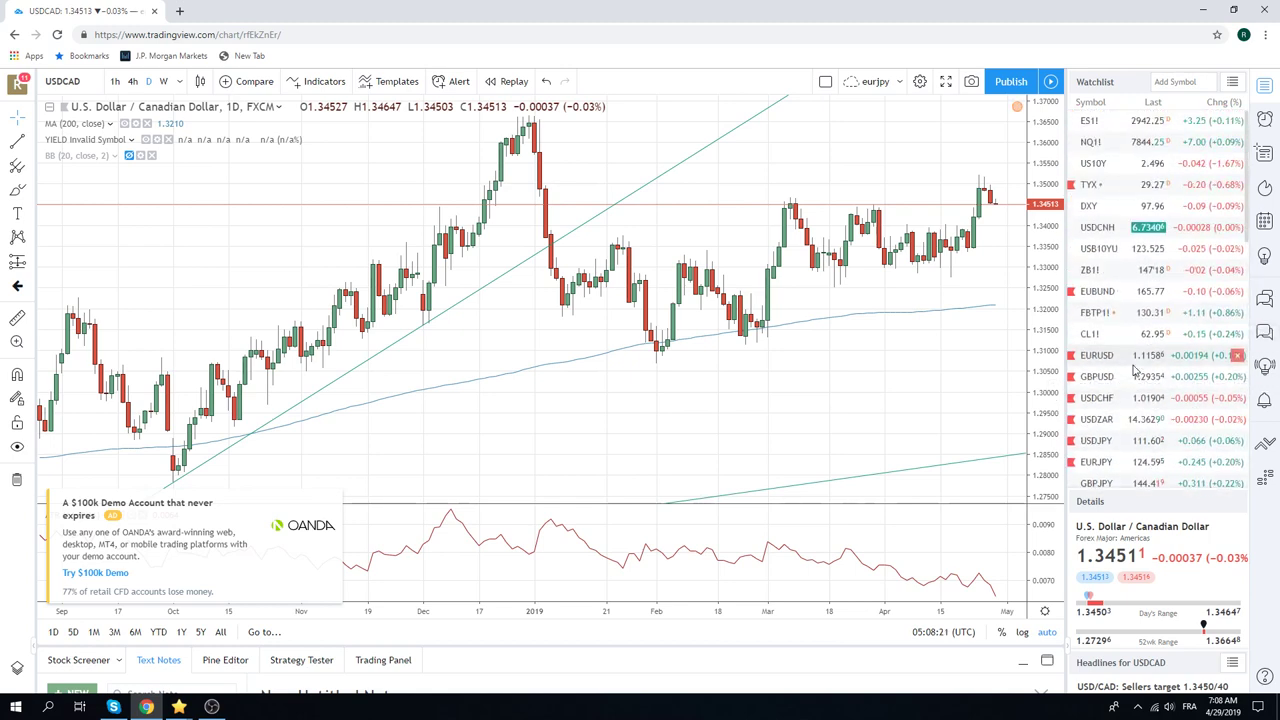